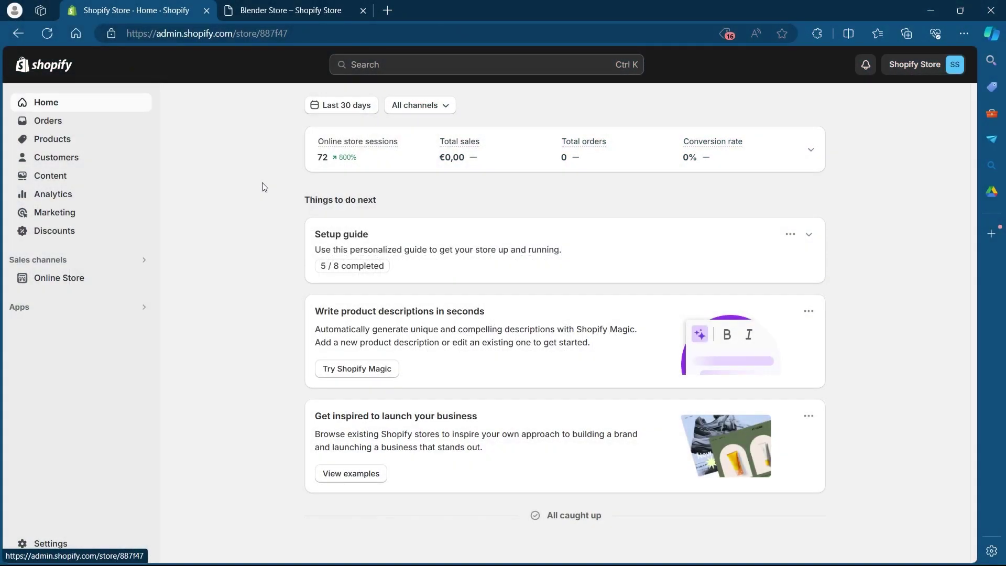
- Open the Magnetic Bottle Bag product from the Products list
click(69, 140)
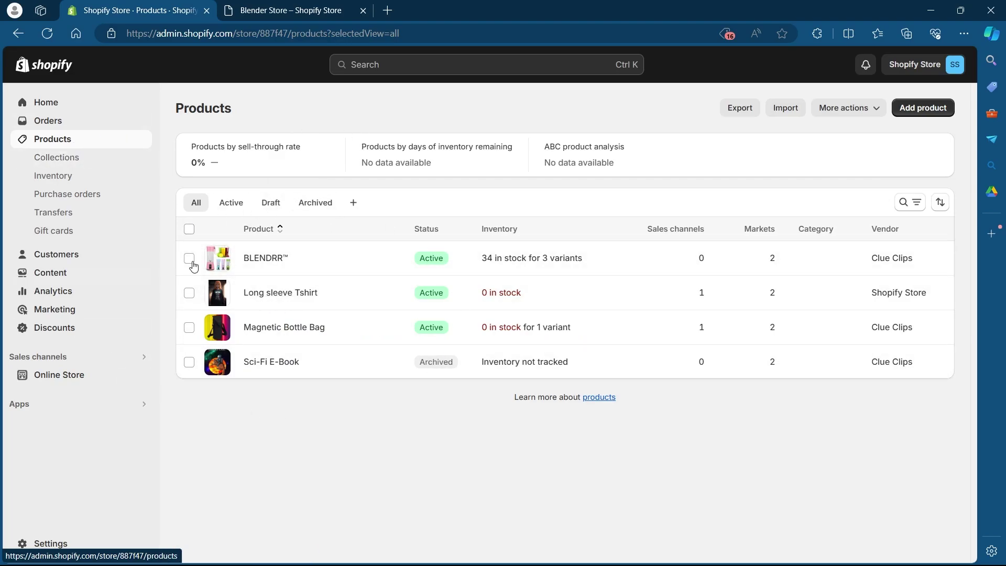
mouse_move(283, 328)
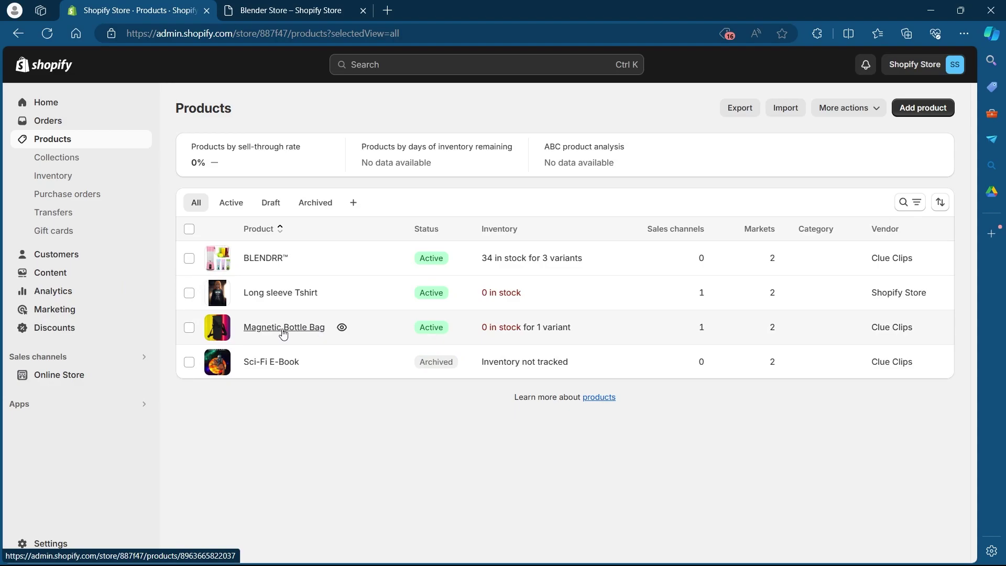
click(283, 327)
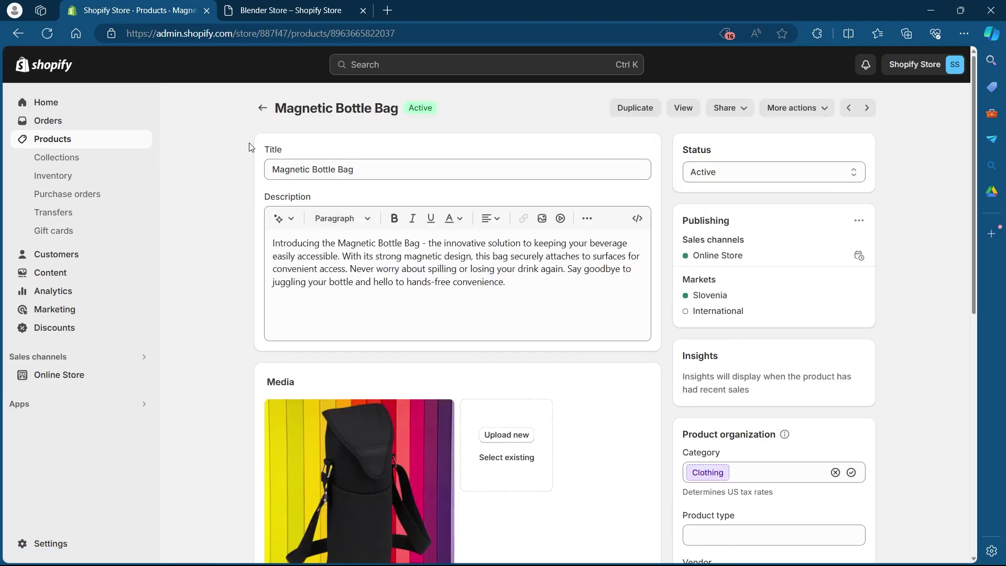
scroll(248, 146, down, 5)
scroll(234, 128, up, 1)
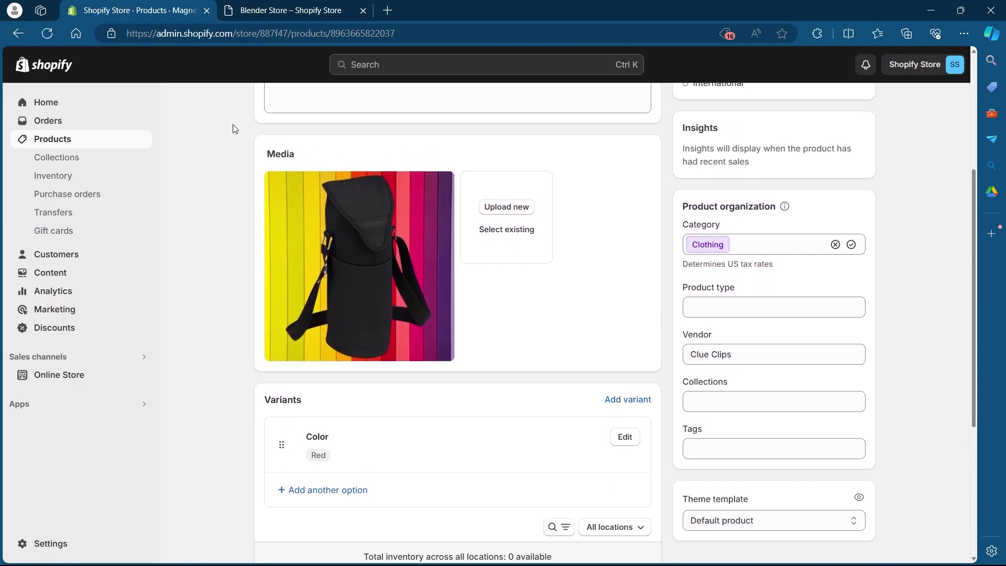
mouse_move(358, 265)
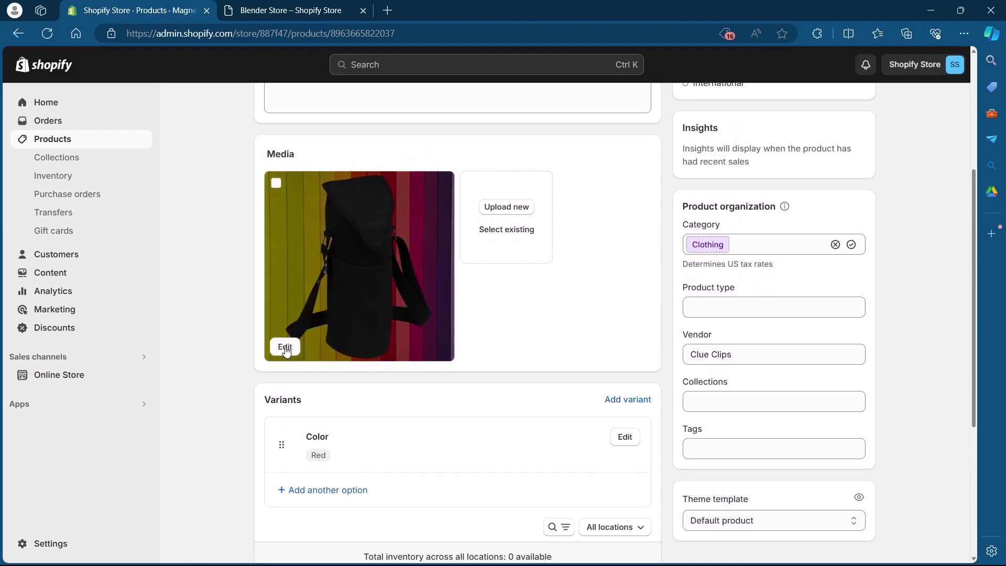
- Resize the Magnetic Bottle Bag image from 500 to 250 px wide and save
click(285, 347)
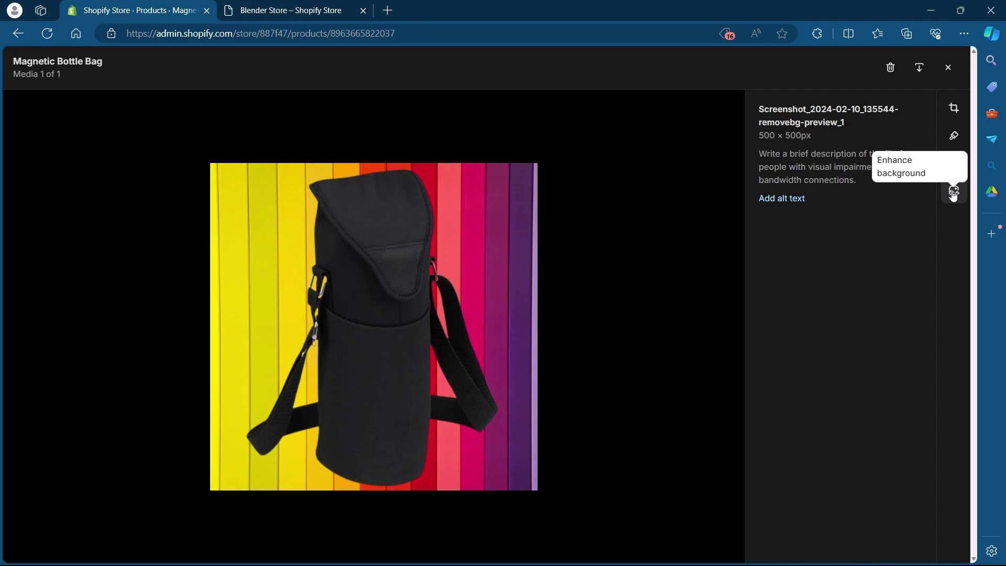
click(954, 164)
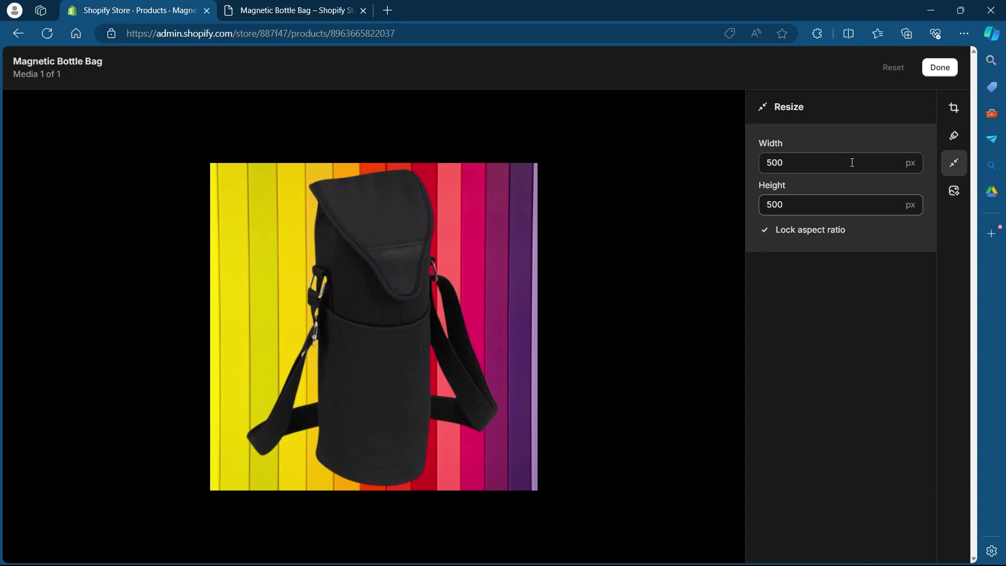
click(799, 163)
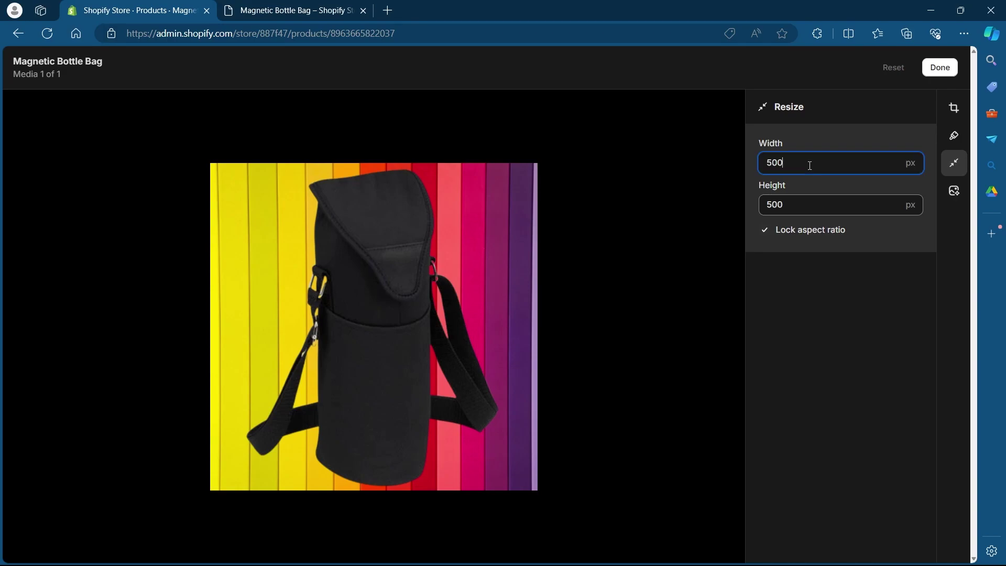
drag(803, 164, 755, 167)
key(BackSpace)
text(2)
key(Return)
click(940, 67)
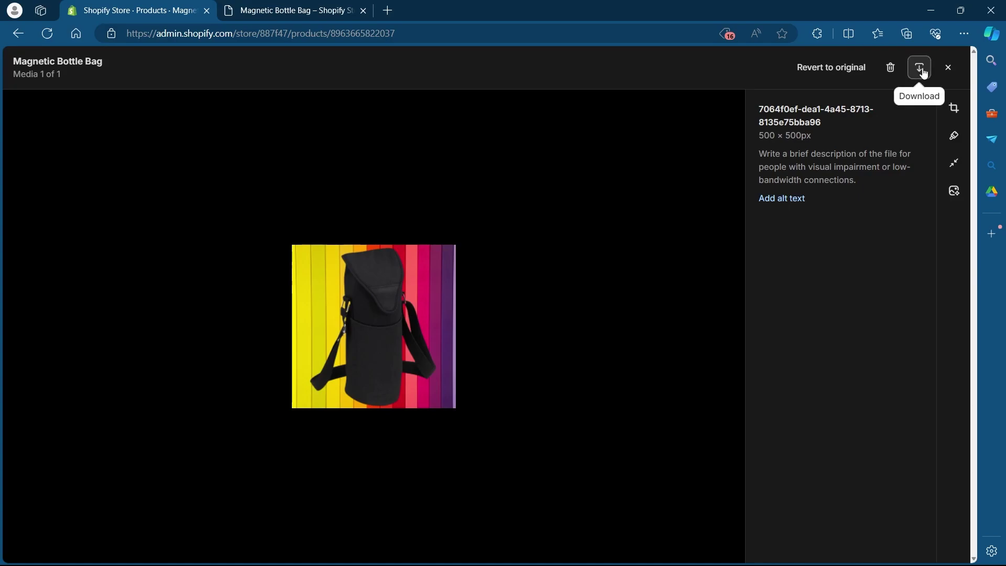
- Download the resized image file, then close the media editor back to the product page
click(920, 69)
click(631, 68)
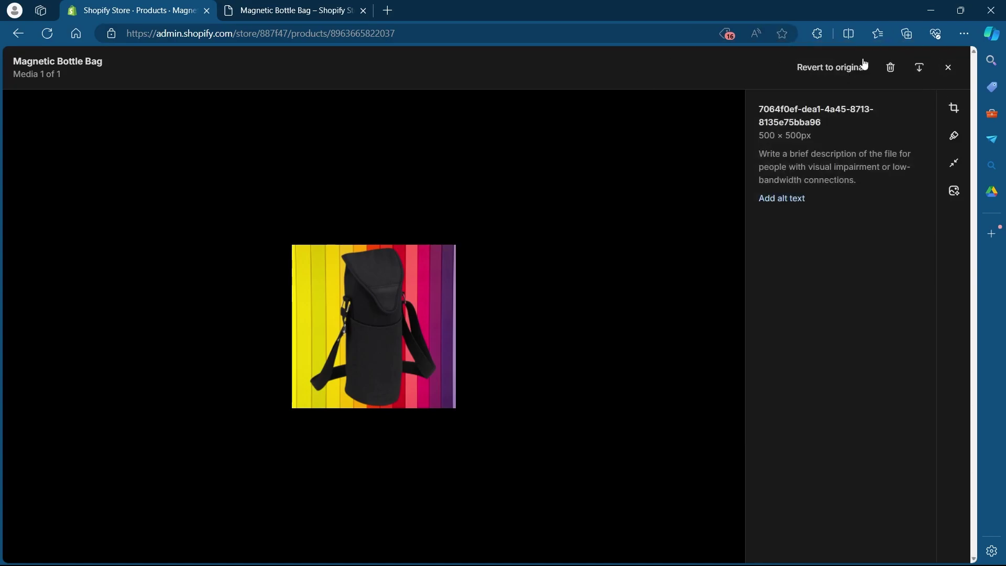
click(949, 68)
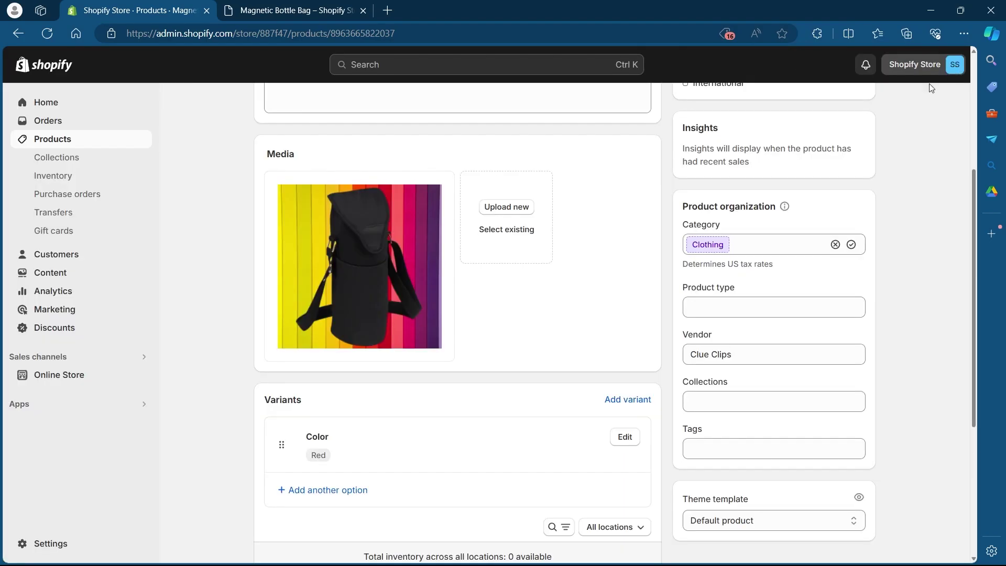
- Upload the downloaded resized PNG as a new media file
click(506, 207)
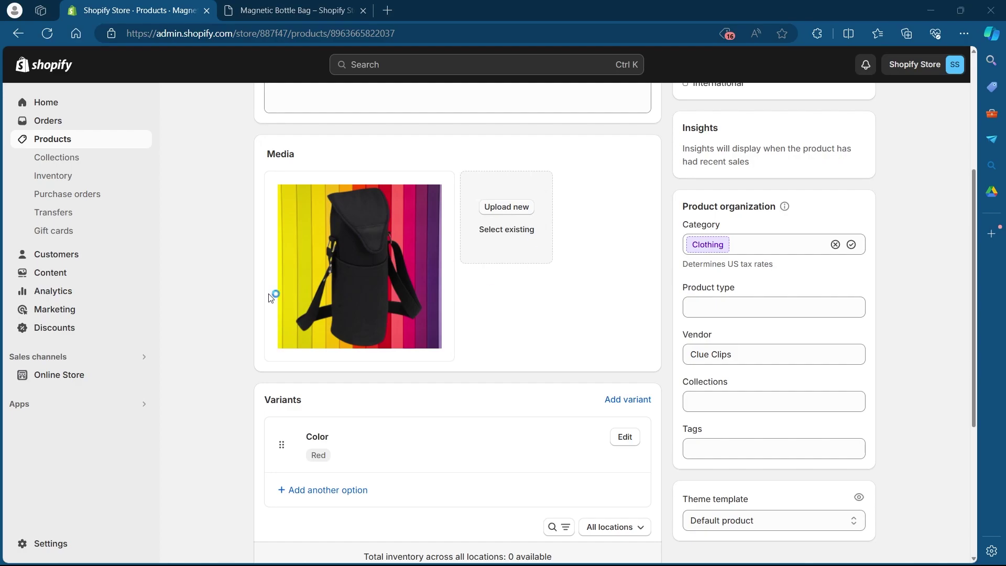
click(185, 124)
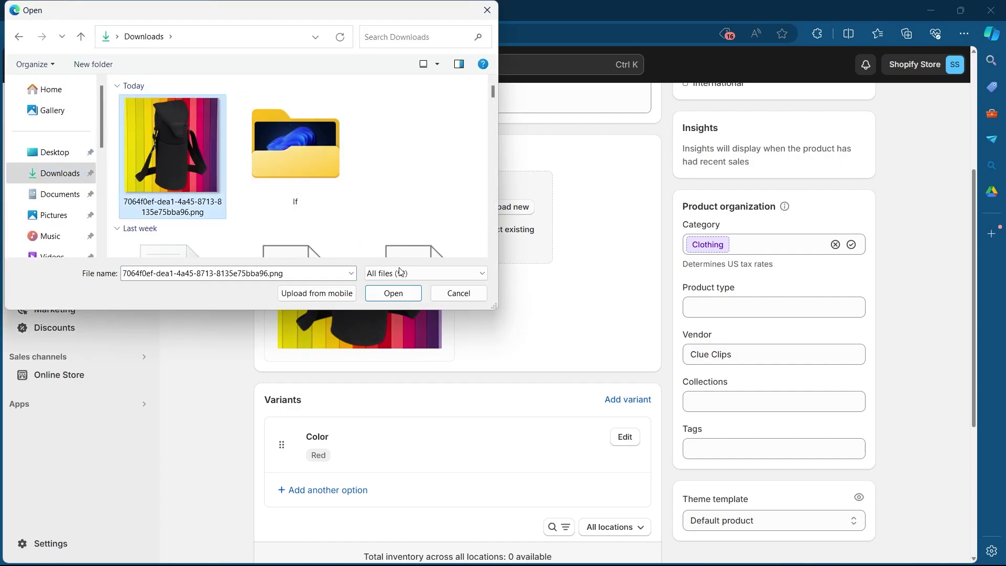
click(392, 292)
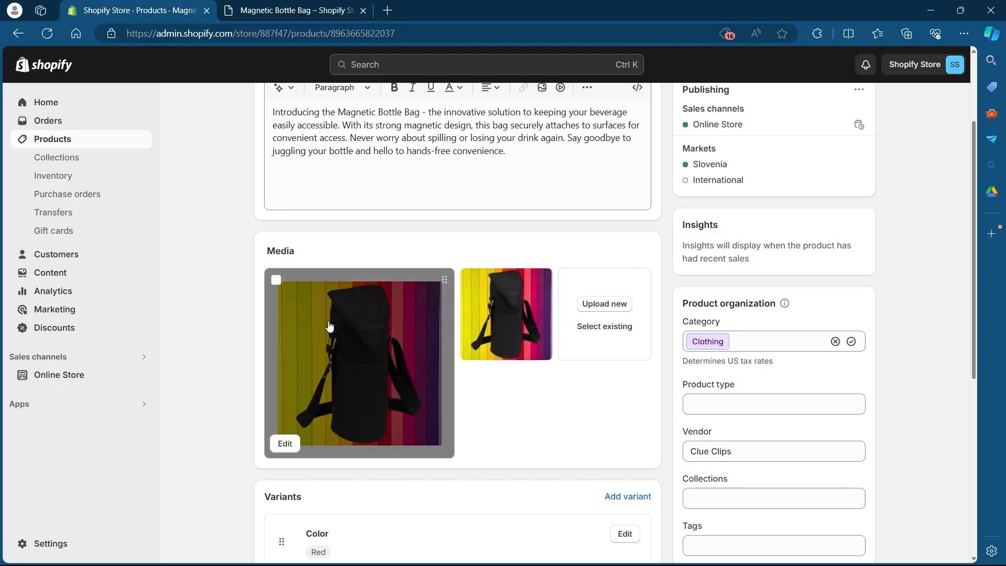
- Select the first media image and remove it from the product
click(275, 283)
click(618, 250)
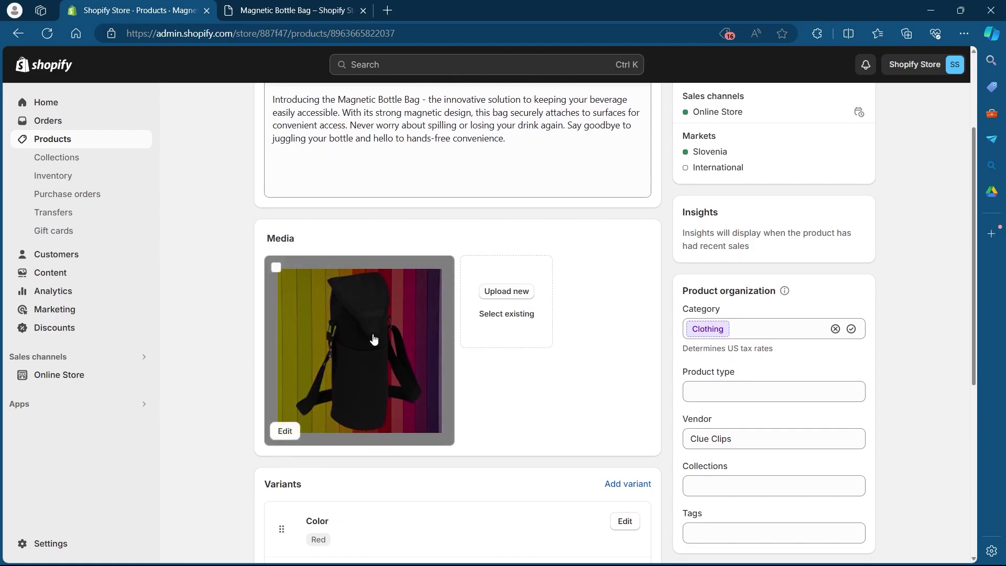
scroll(487, 315, up, 5)
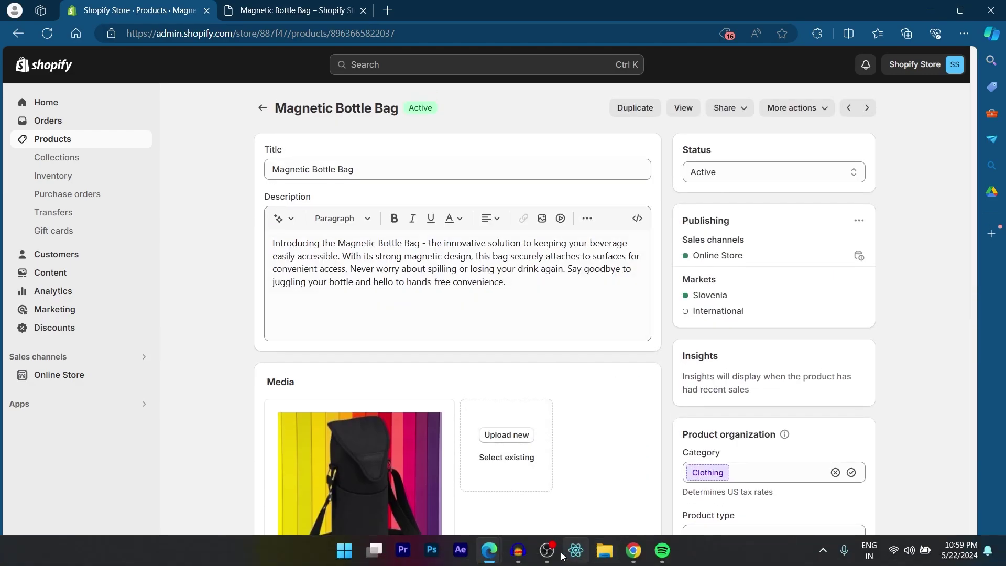